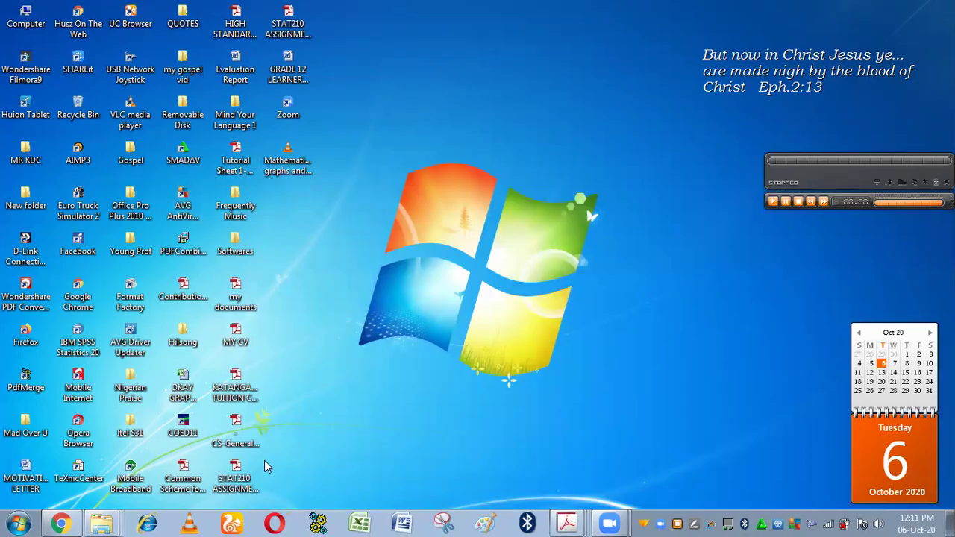
Step: Launch Microsoft Excel from the taskbar to get a blank workbook
{"action": "left_click", "coordinate": [360, 523]}
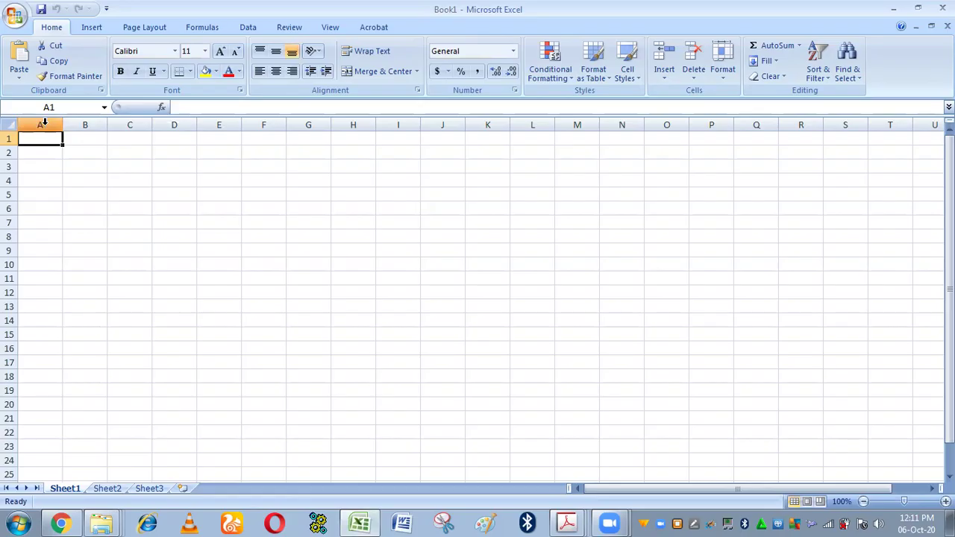
Step: Narrow columns A through FD to width 0.92 (11 pixels)
{"action": "left_click_drag", "start_coordinate": [44, 124], "coordinate": [866, 126]}
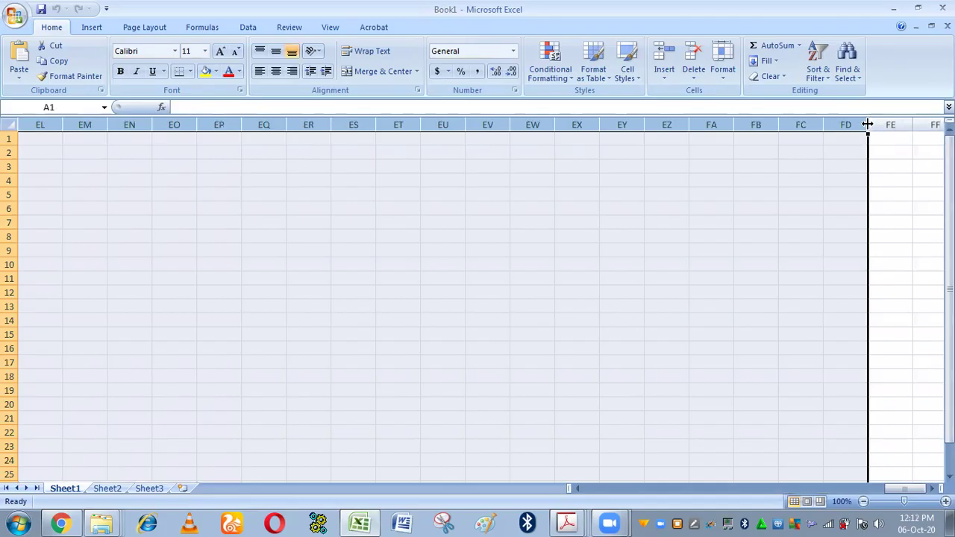
{"action": "left_click_drag", "start_coordinate": [867, 125], "coordinate": [833, 126]}
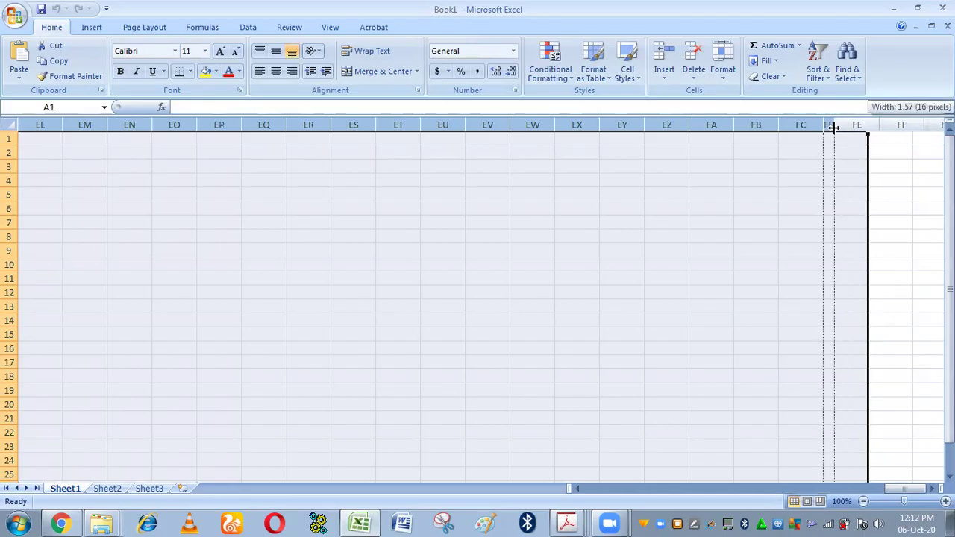
{"action": "left_click_drag", "start_coordinate": [833, 127], "coordinate": [828, 127]}
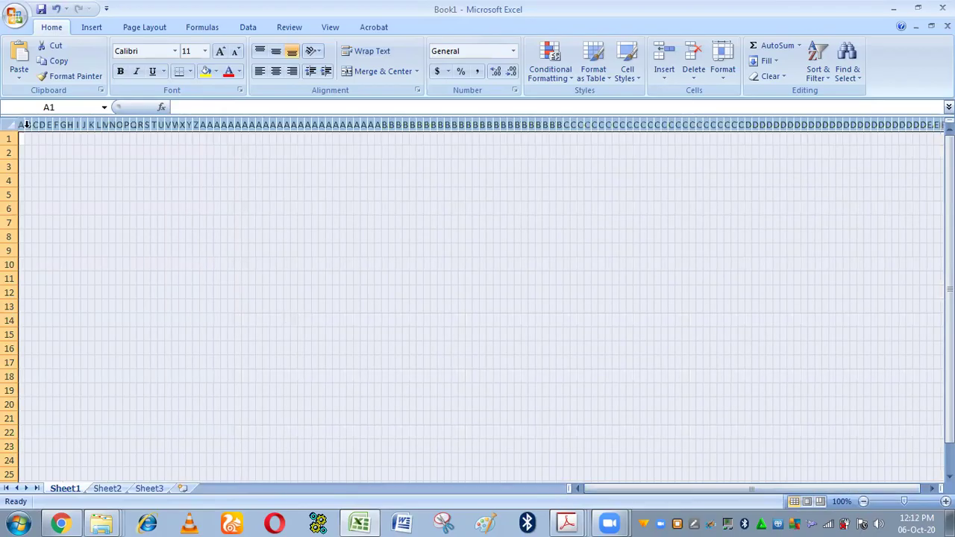
Step: Set rows 1–320 to height 9.75 (13 pixels), then scroll back to the top
{"action": "left_click_drag", "start_coordinate": [10, 138], "coordinate": [9, 433]}
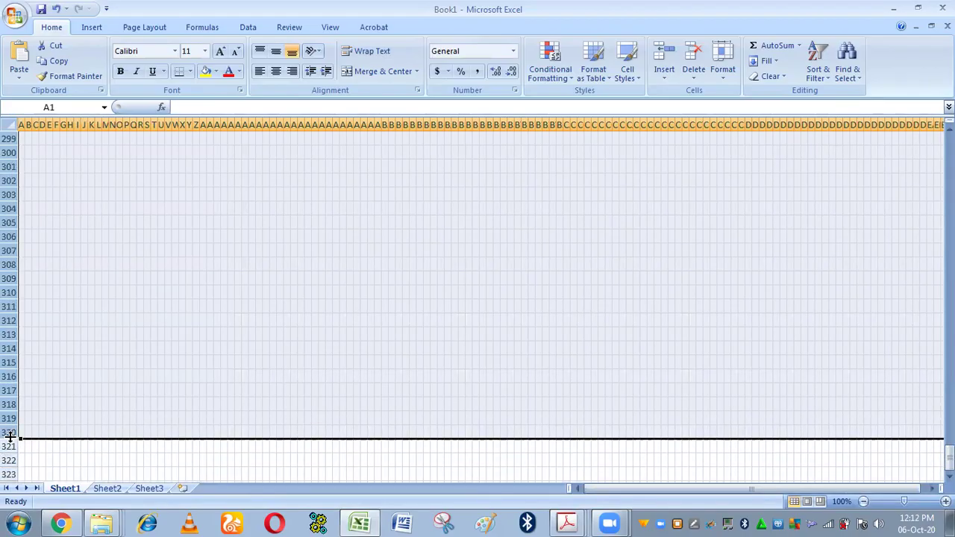
{"action": "left_click_drag", "start_coordinate": [9, 437], "coordinate": [9, 429]}
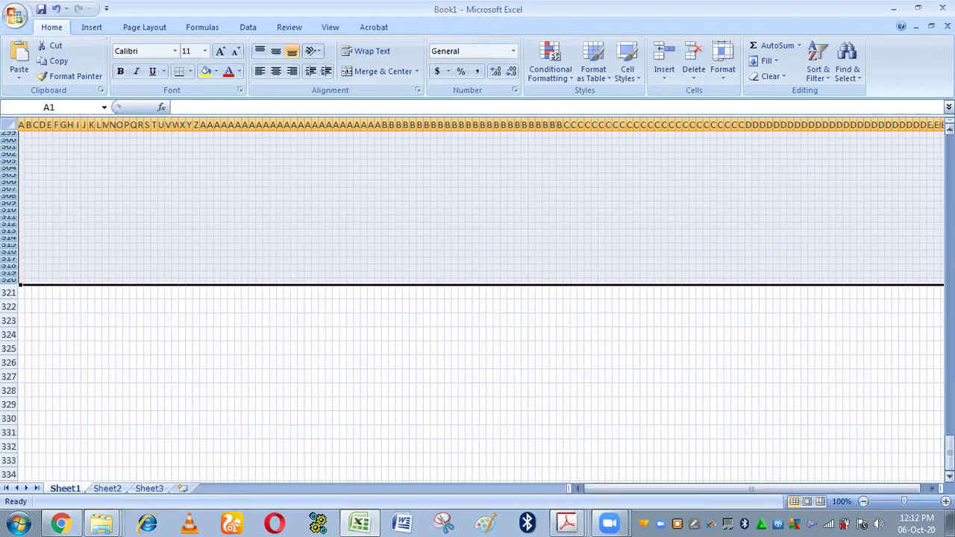
{"action": "left_click_drag", "start_coordinate": [949, 442], "coordinate": [949, 156]}
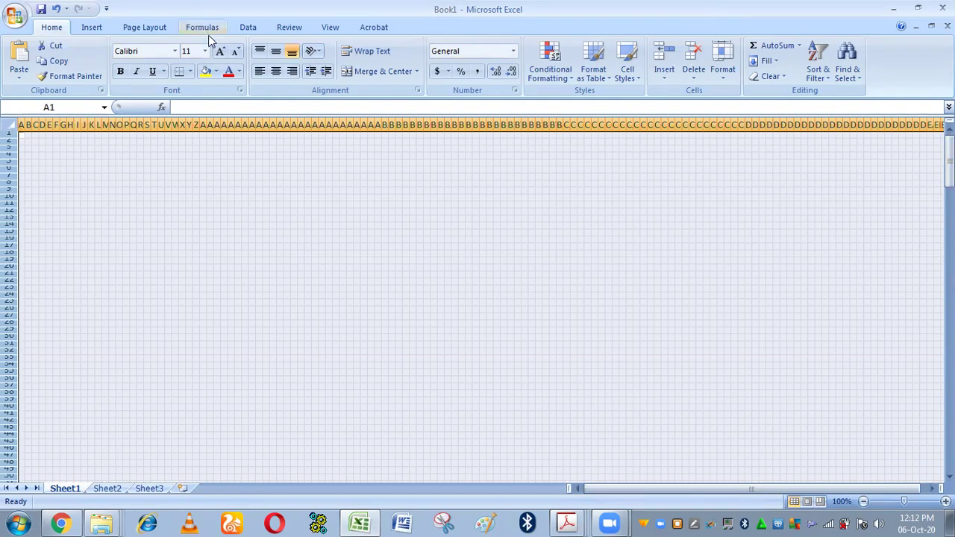
Step: Set the border line colour to green
{"action": "left_click", "coordinate": [190, 72]}
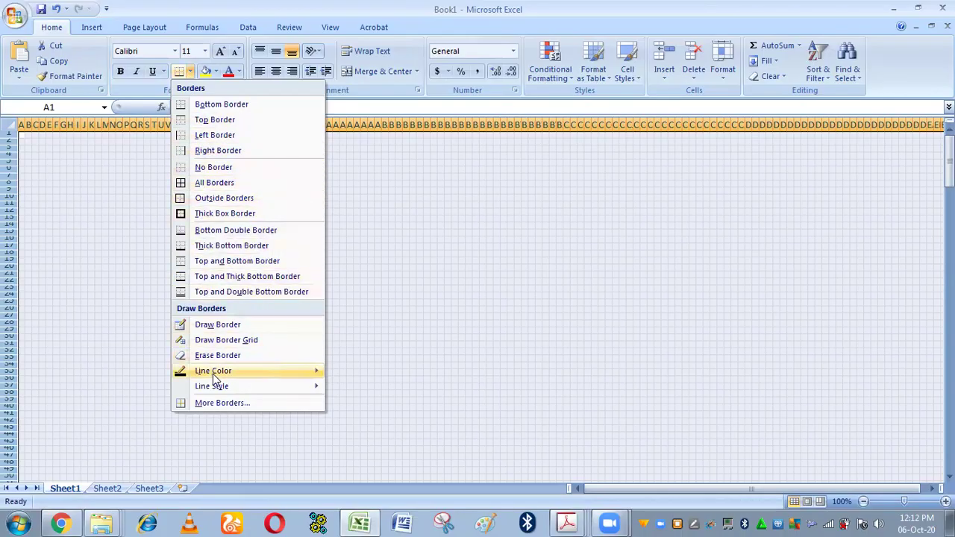
{"action": "mouse_move", "coordinate": [214, 371]}
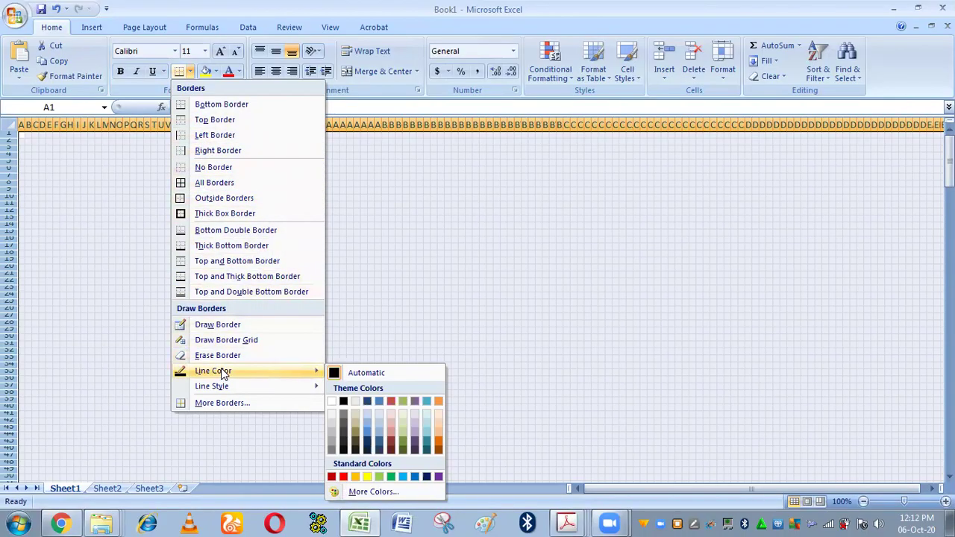
{"action": "left_click", "coordinate": [391, 477]}
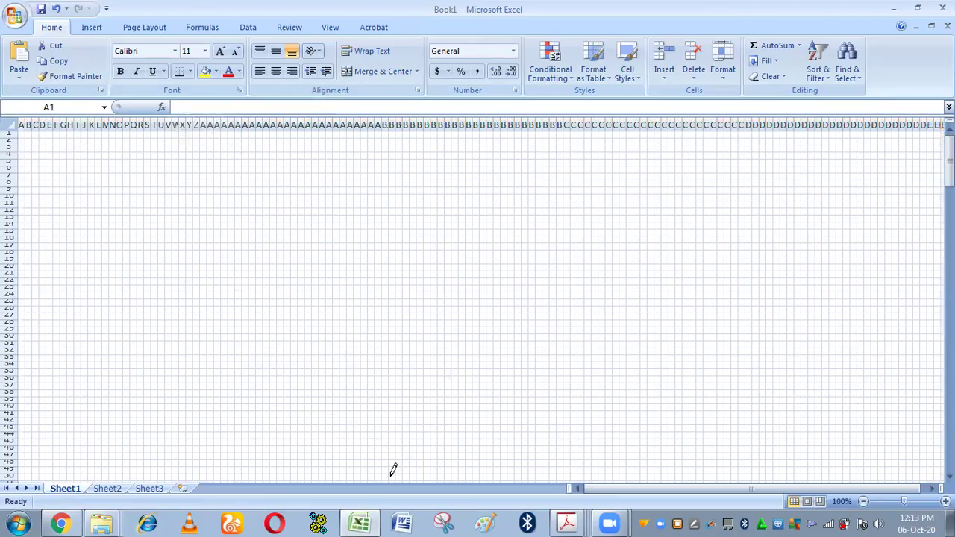
Step: Apply green All Borders to the selected grid, then deselect
{"action": "left_click", "coordinate": [190, 72]}
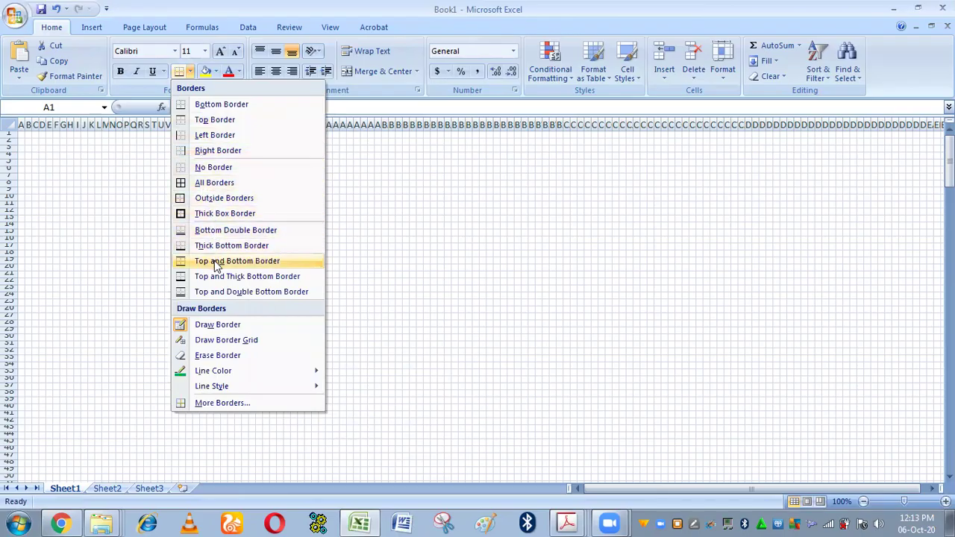
{"action": "left_click", "coordinate": [212, 182]}
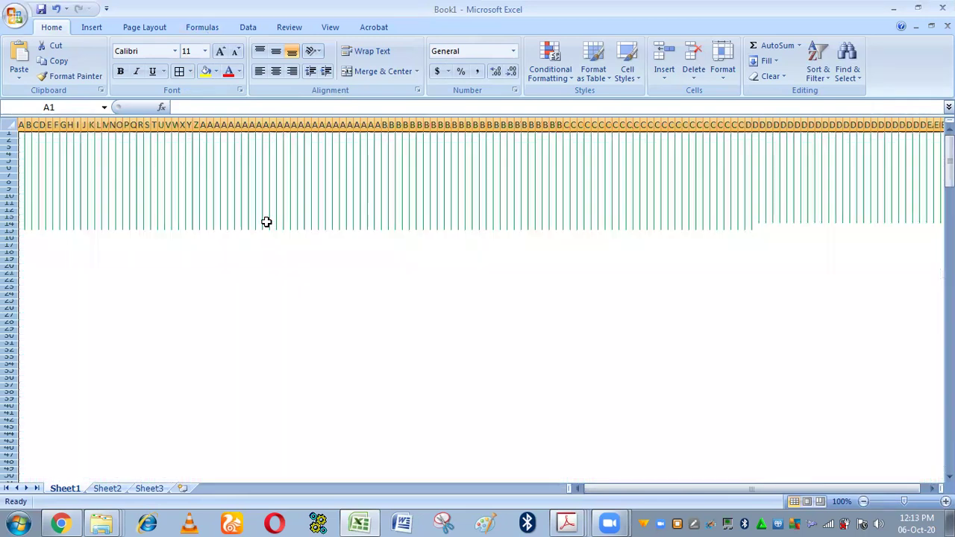
{"action": "left_click", "coordinate": [266, 225]}
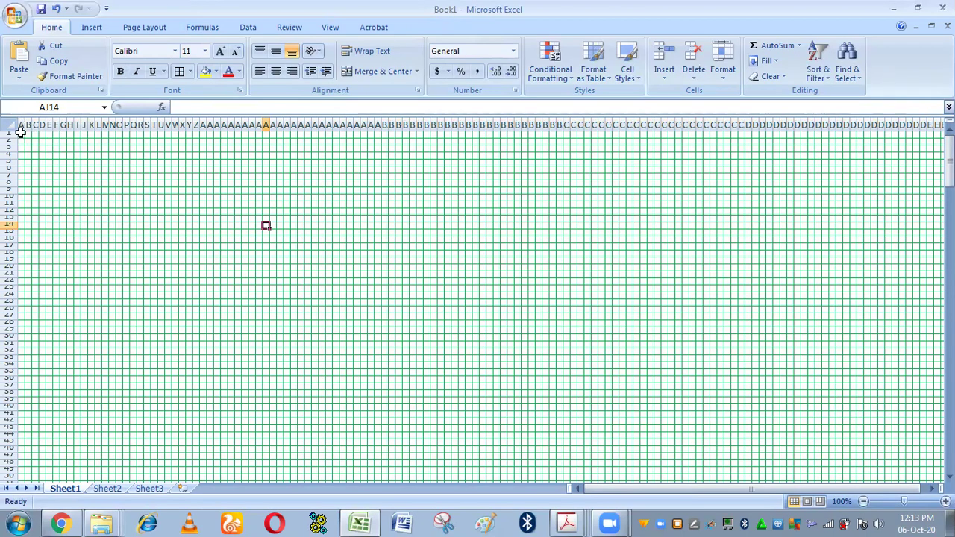
Step: Give columns A–J and K–T each a thick outside border
{"action": "left_click_drag", "start_coordinate": [20, 124], "coordinate": [85, 123]}
{"action": "left_click", "coordinate": [191, 71]}
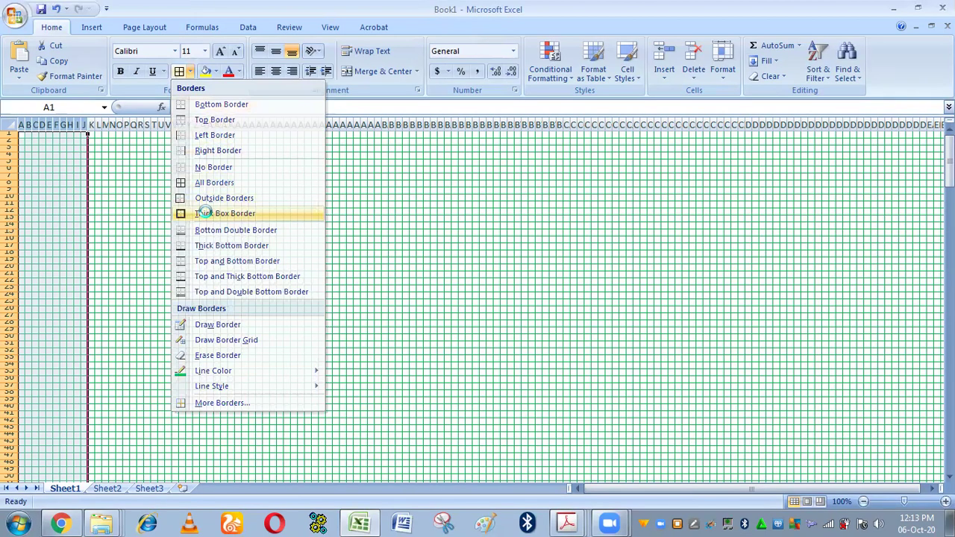
{"action": "left_click", "coordinate": [207, 215]}
{"action": "left_click_drag", "start_coordinate": [90, 123], "coordinate": [155, 123]}
{"action": "left_click", "coordinate": [191, 72]}
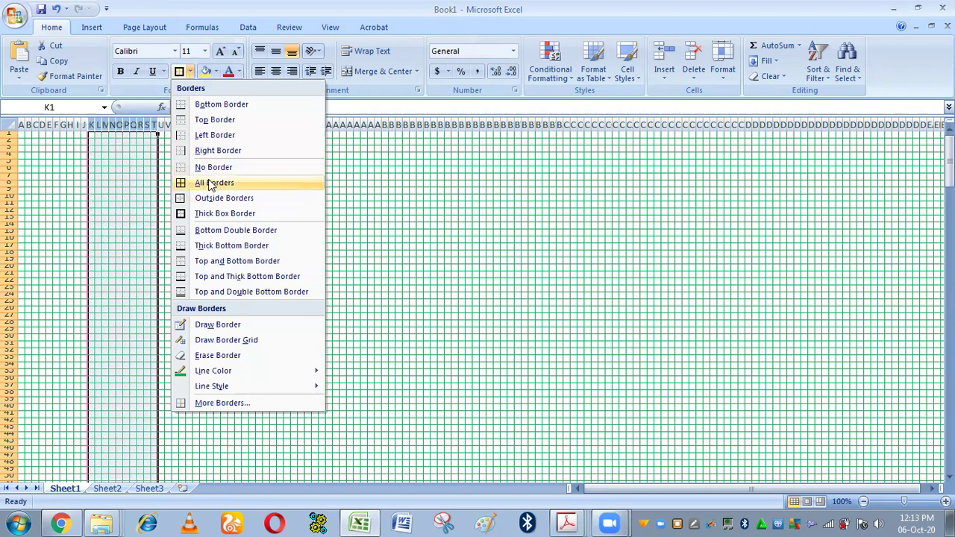
{"action": "left_click", "coordinate": [211, 215]}
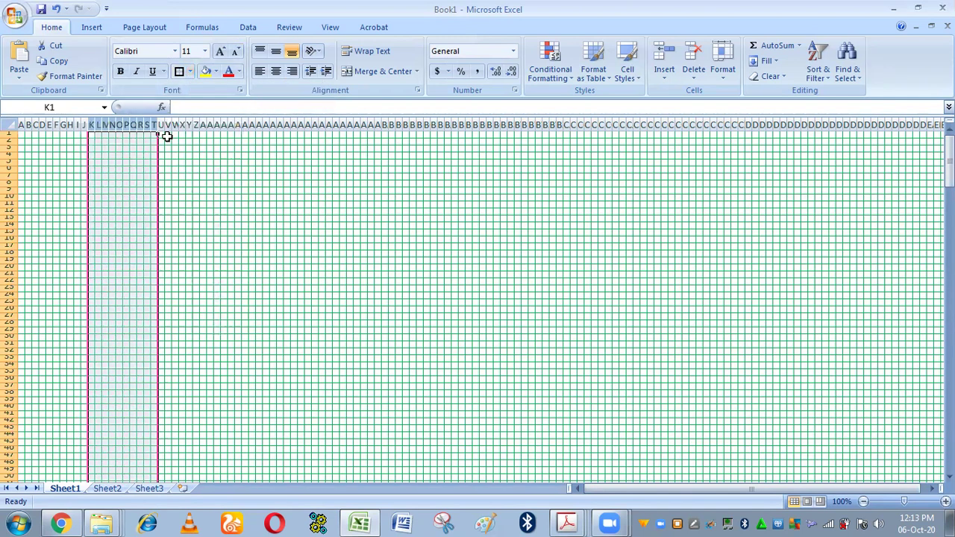
Step: Add thick outlines to the next three ten-column blocks, through column AX
{"action": "left_click", "coordinate": [161, 125]}
{"action": "left_click_drag", "start_coordinate": [162, 124], "coordinate": [227, 125]}
{"action": "left_click", "coordinate": [179, 72]}
{"action": "left_click_drag", "start_coordinate": [230, 125], "coordinate": [295, 125]}
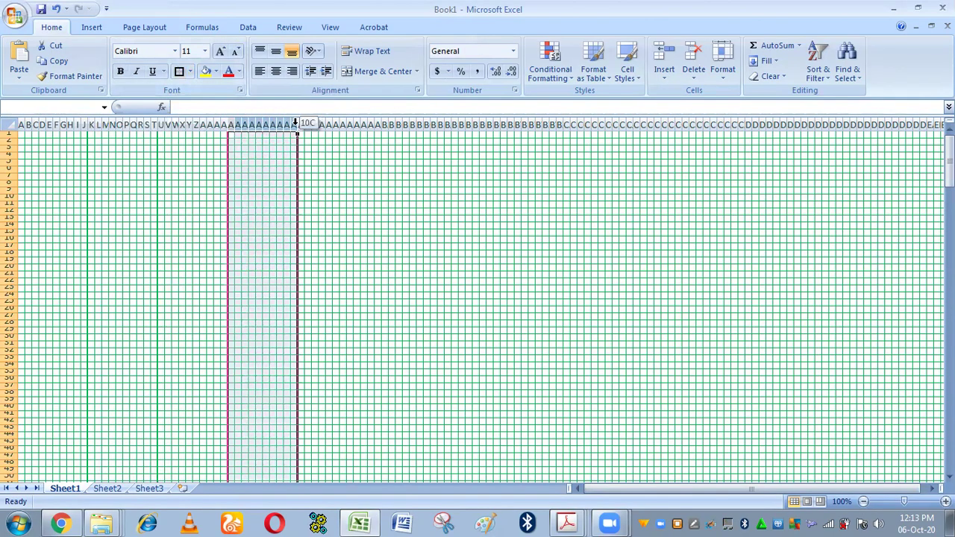
{"action": "left_click", "coordinate": [179, 72]}
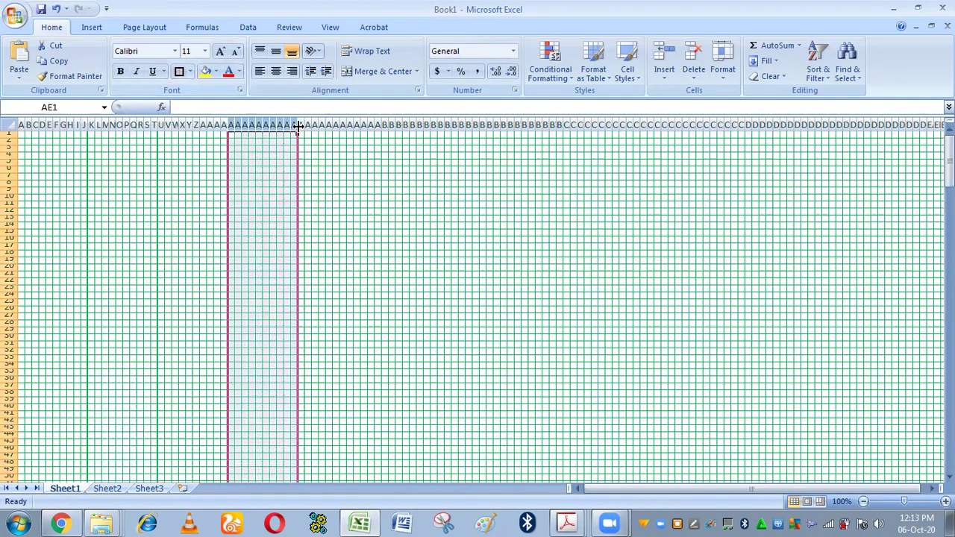
{"action": "left_click_drag", "start_coordinate": [300, 124], "coordinate": [436, 133]}
{"action": "left_click", "coordinate": [179, 71]}
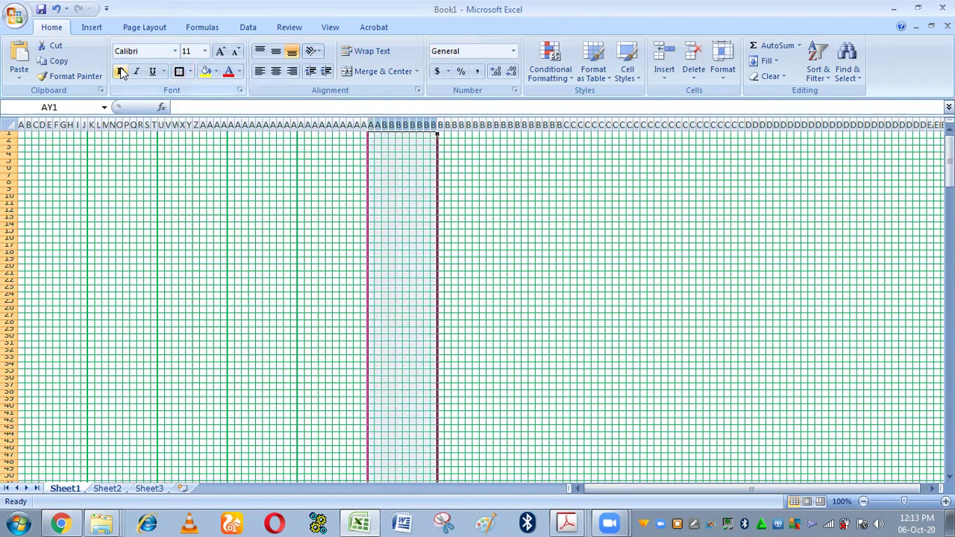
Step: Add thick outlines to column blocks AY–BH, BI–BR, BS–CB and CC–CL
{"action": "left_click", "coordinate": [179, 72]}
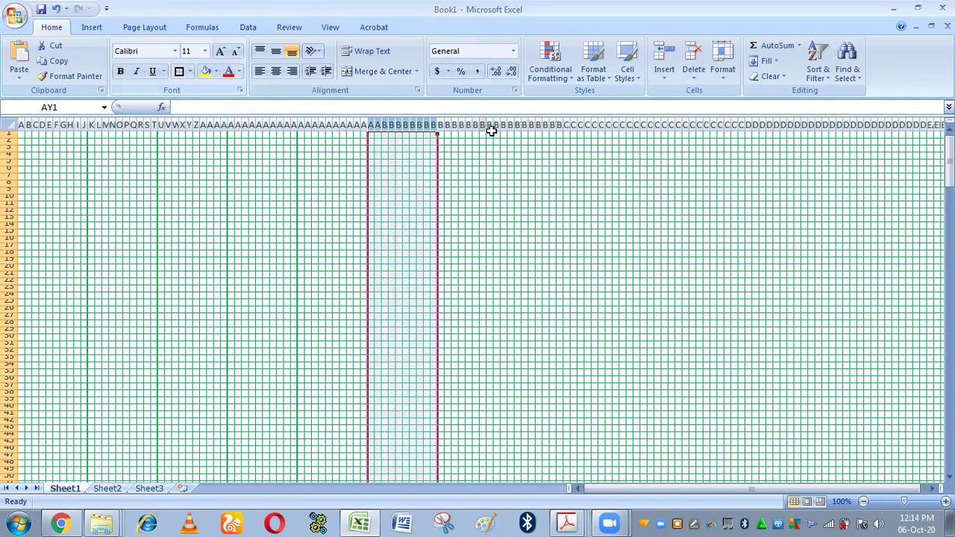
{"action": "left_click_drag", "start_coordinate": [440, 125], "coordinate": [506, 125]}
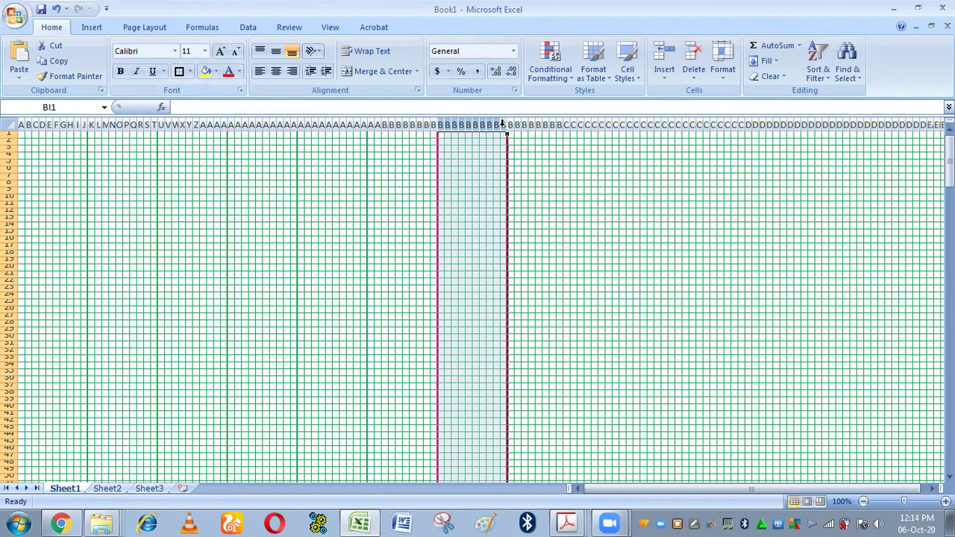
{"action": "left_click", "coordinate": [179, 72]}
{"action": "left_click_drag", "start_coordinate": [510, 124], "coordinate": [576, 124]}
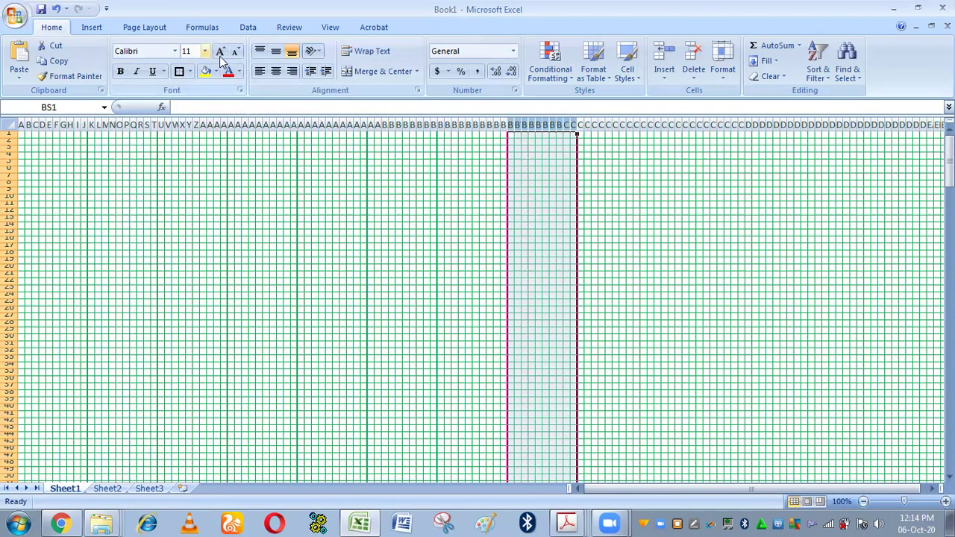
{"action": "left_click", "coordinate": [179, 72]}
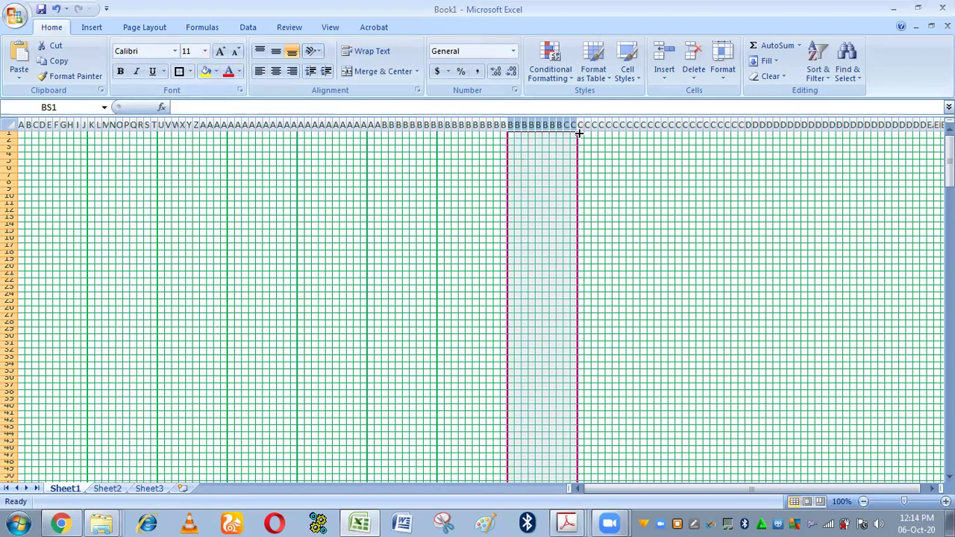
{"action": "left_click_drag", "start_coordinate": [581, 123], "coordinate": [643, 125]}
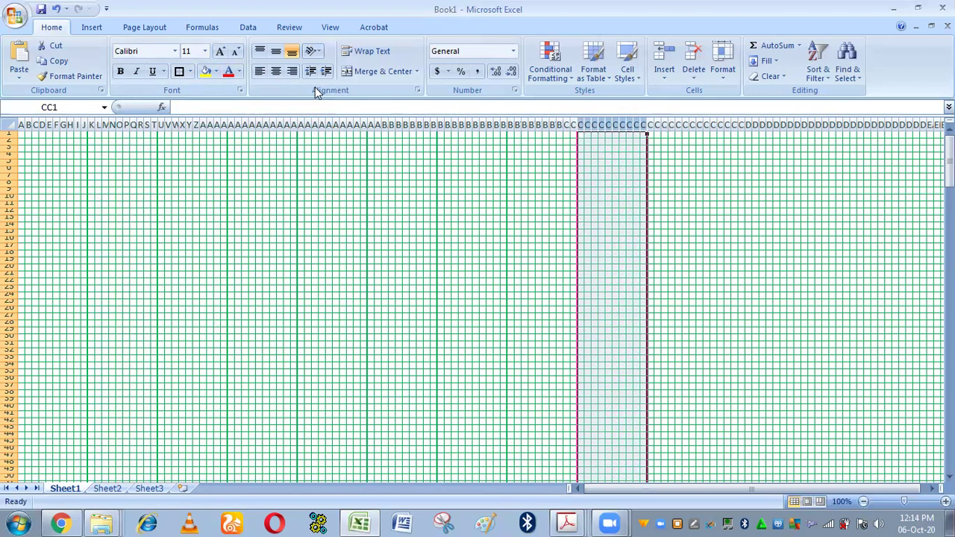
{"action": "left_click", "coordinate": [180, 72]}
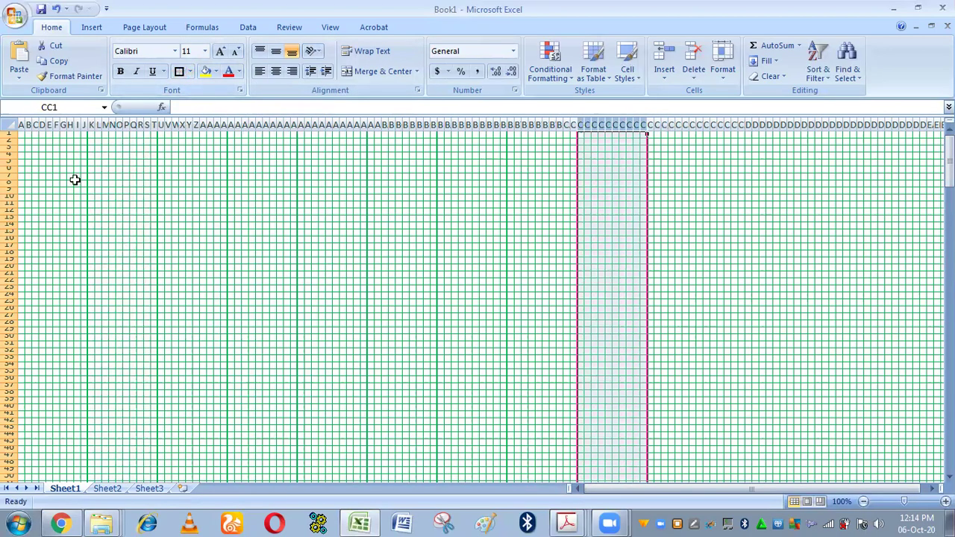
{"action": "left_click_drag", "start_coordinate": [11, 133], "coordinate": [10, 197]}
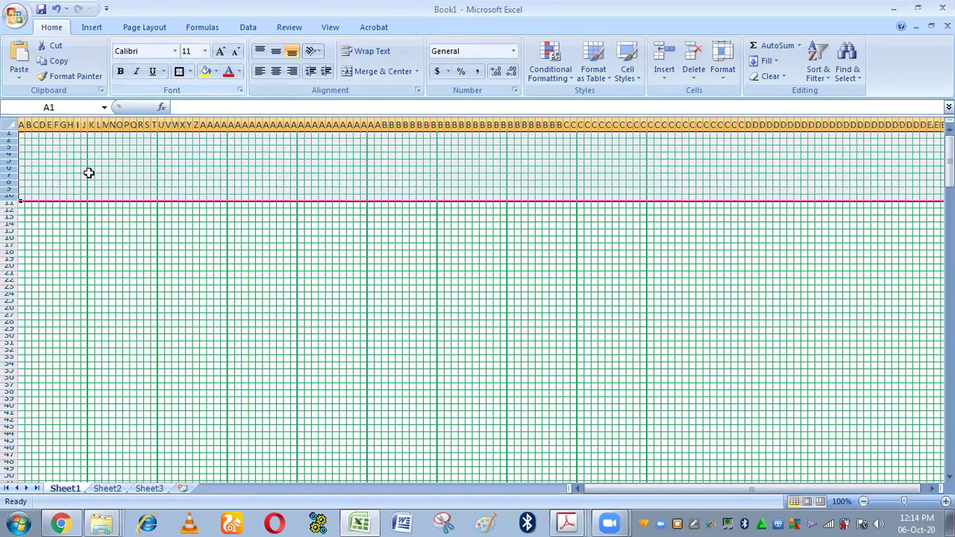
Step: Add thick borders to row blocks 11–20, 21–30, 31–40 and 41–50
{"action": "left_click_drag", "start_coordinate": [10, 203], "coordinate": [14, 270]}
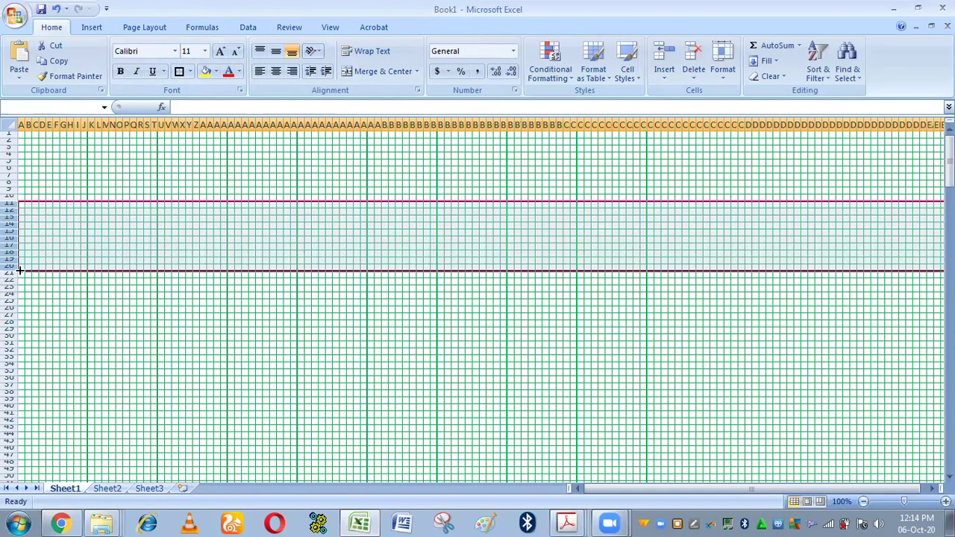
{"action": "left_click", "coordinate": [180, 73]}
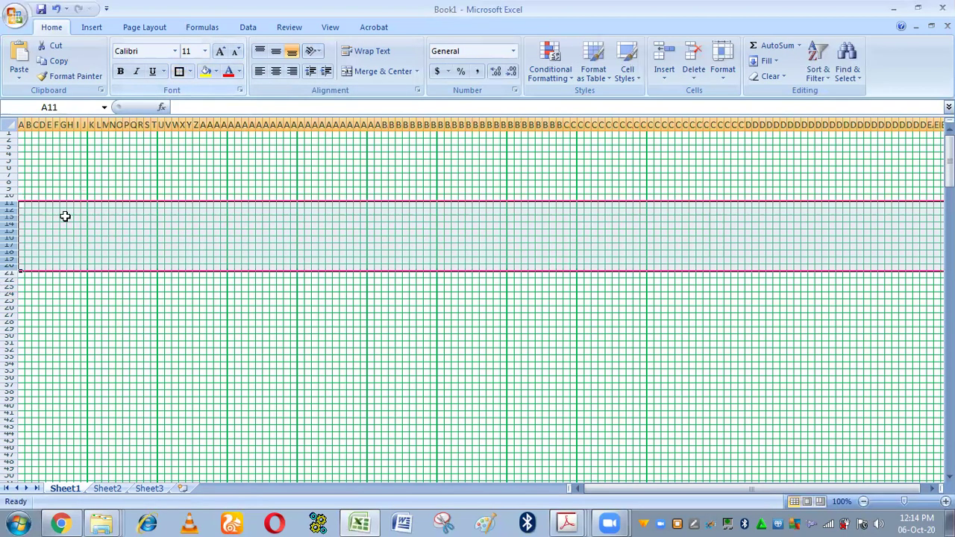
{"action": "left_click_drag", "start_coordinate": [11, 275], "coordinate": [10, 340]}
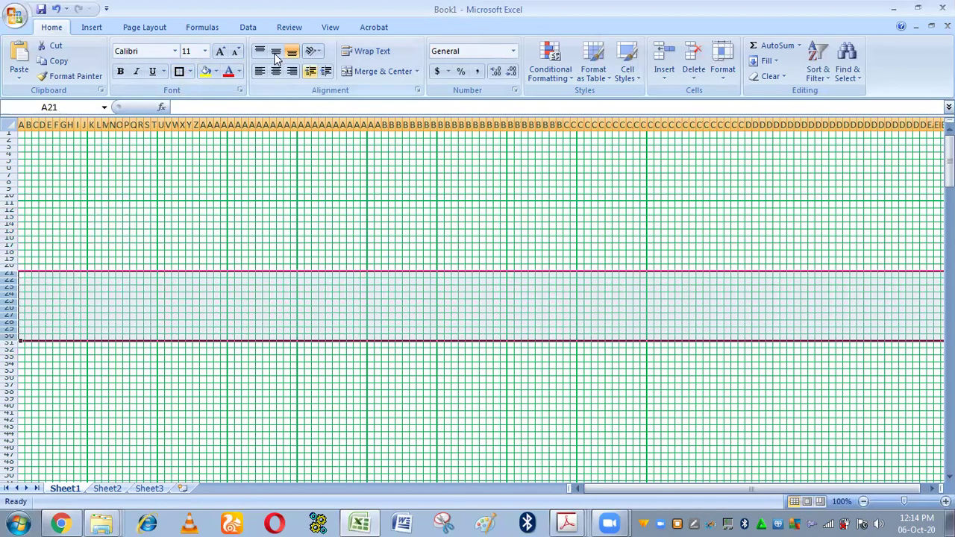
{"action": "left_click", "coordinate": [180, 71]}
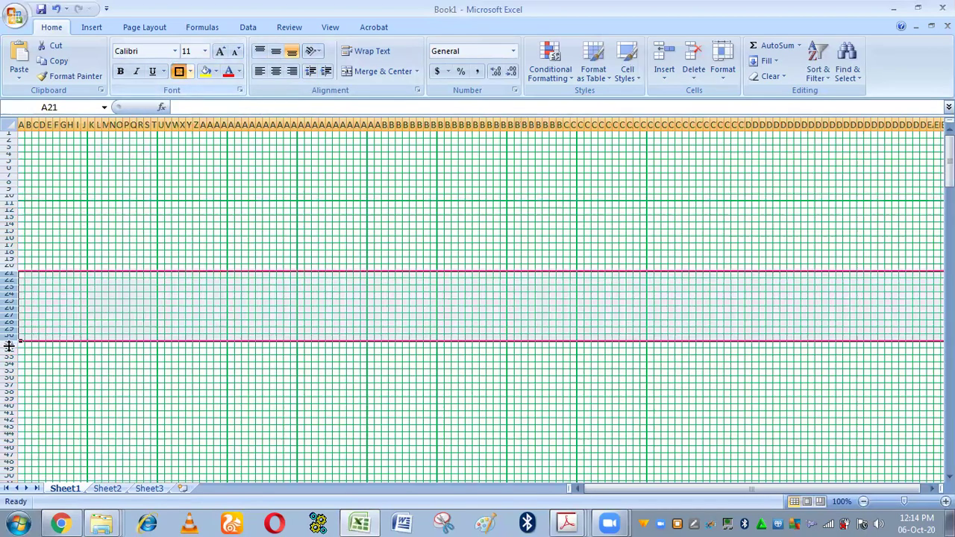
{"action": "left_click_drag", "start_coordinate": [11, 345], "coordinate": [14, 411]}
{"action": "left_click", "coordinate": [179, 71]}
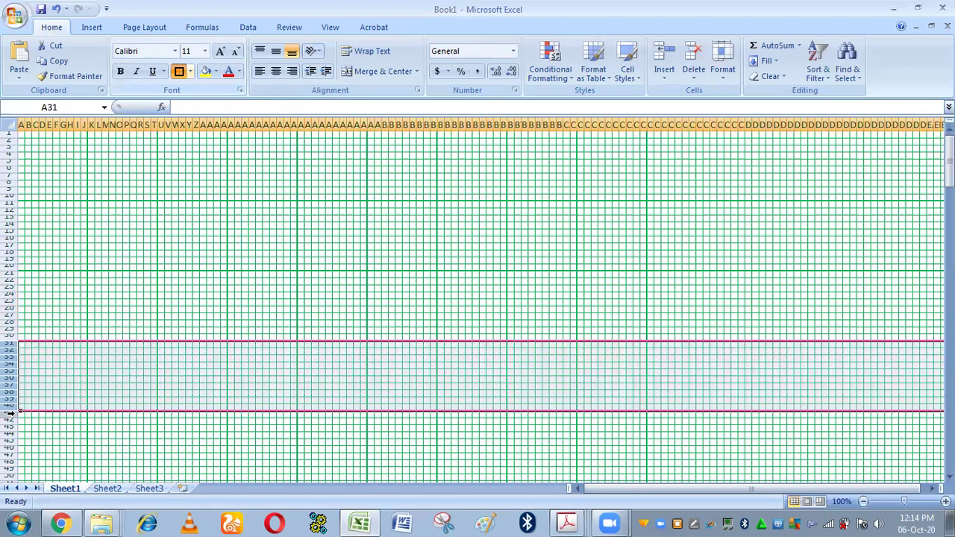
{"action": "left_click_drag", "start_coordinate": [10, 413], "coordinate": [18, 474]}
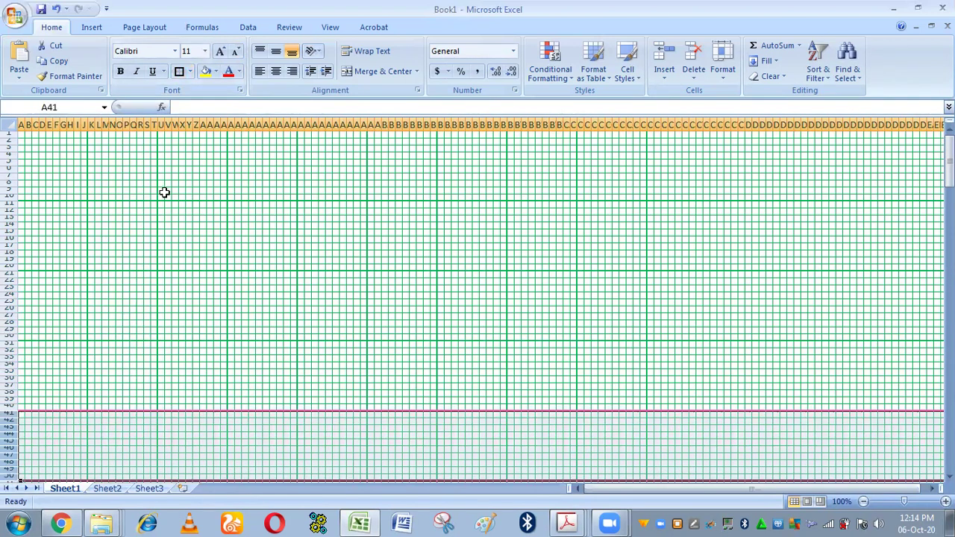
{"action": "left_click", "coordinate": [177, 71]}
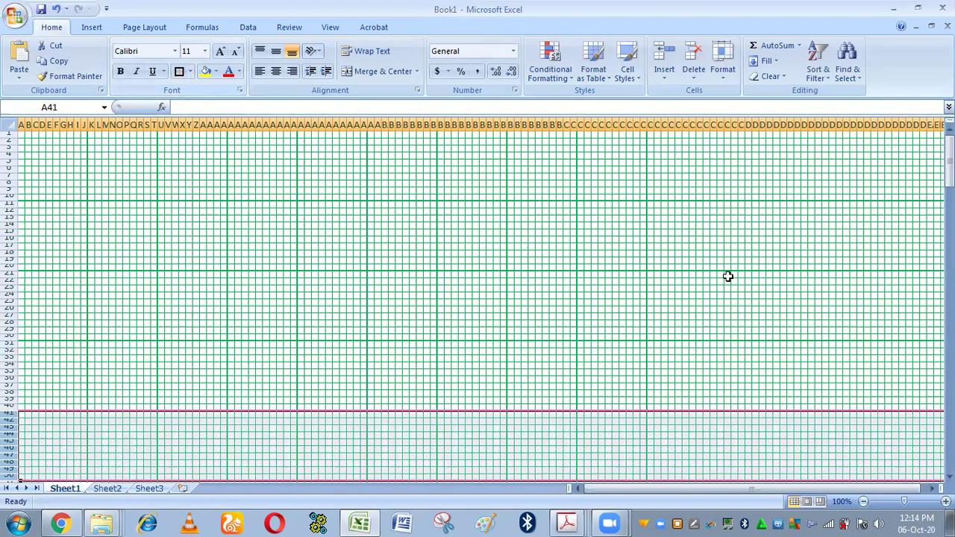
{"action": "left_click", "coordinate": [819, 282]}
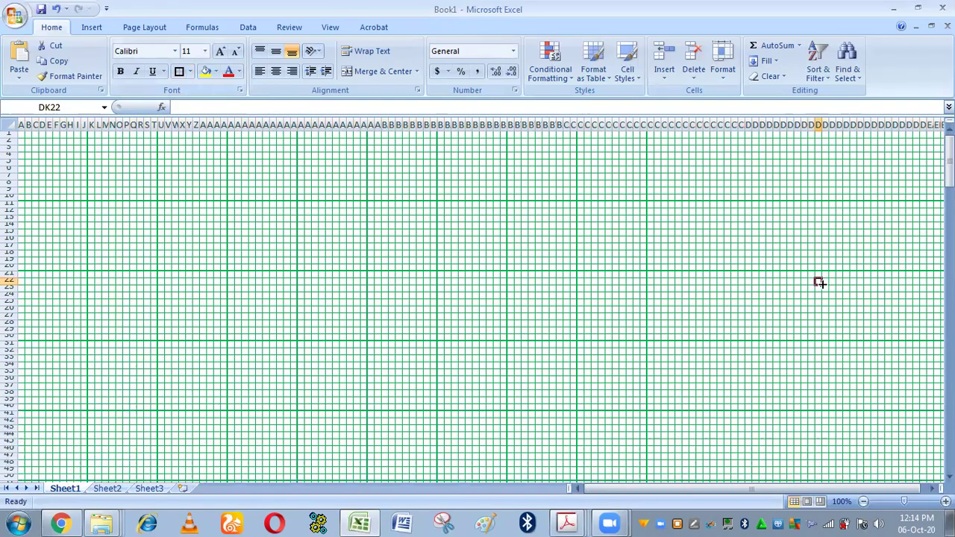
Step: Select column blocks CM–CV and CW–DF to extend the ten-column lines, then deselect
{"action": "left_click", "coordinate": [652, 125]}
{"action": "left_click_drag", "start_coordinate": [652, 124], "coordinate": [714, 128]}
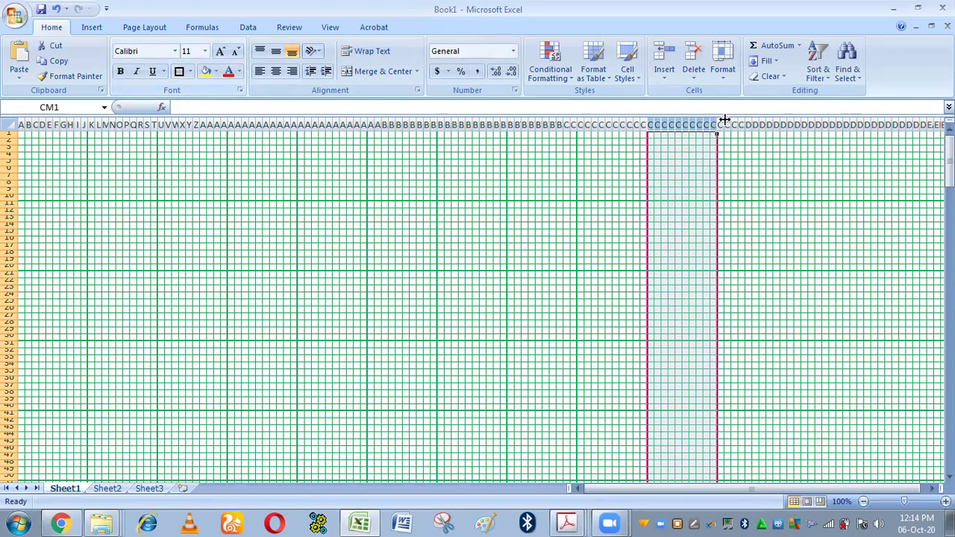
{"action": "left_click_drag", "start_coordinate": [721, 123], "coordinate": [784, 127]}
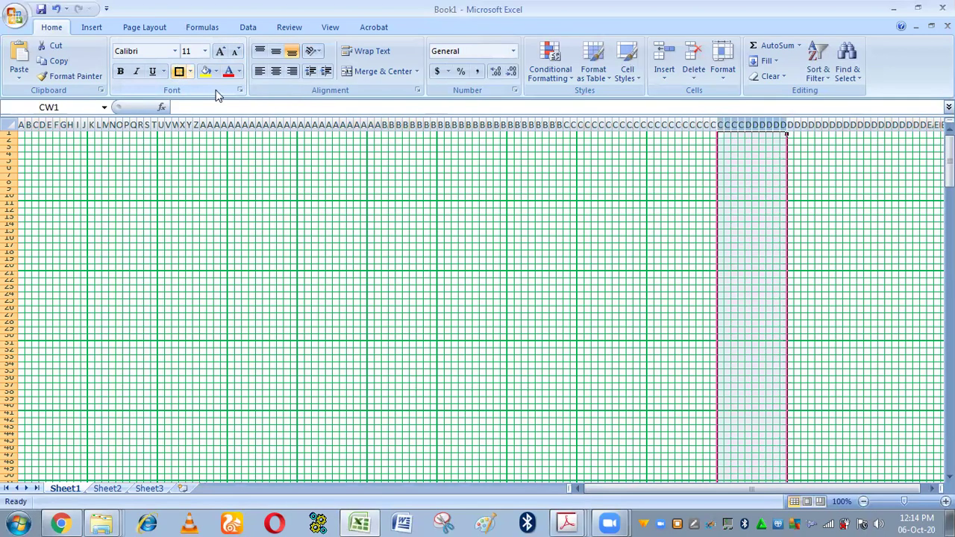
{"action": "left_click", "coordinate": [855, 267]}
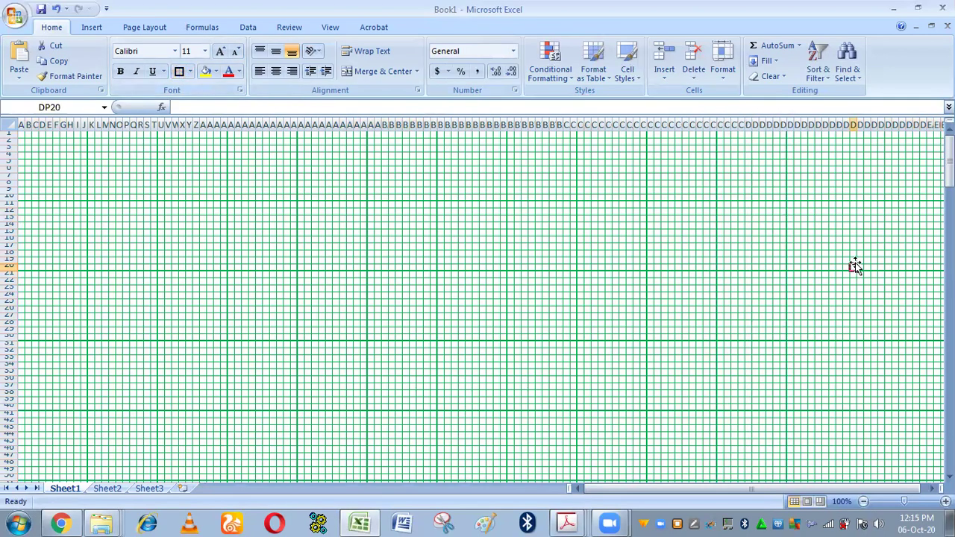